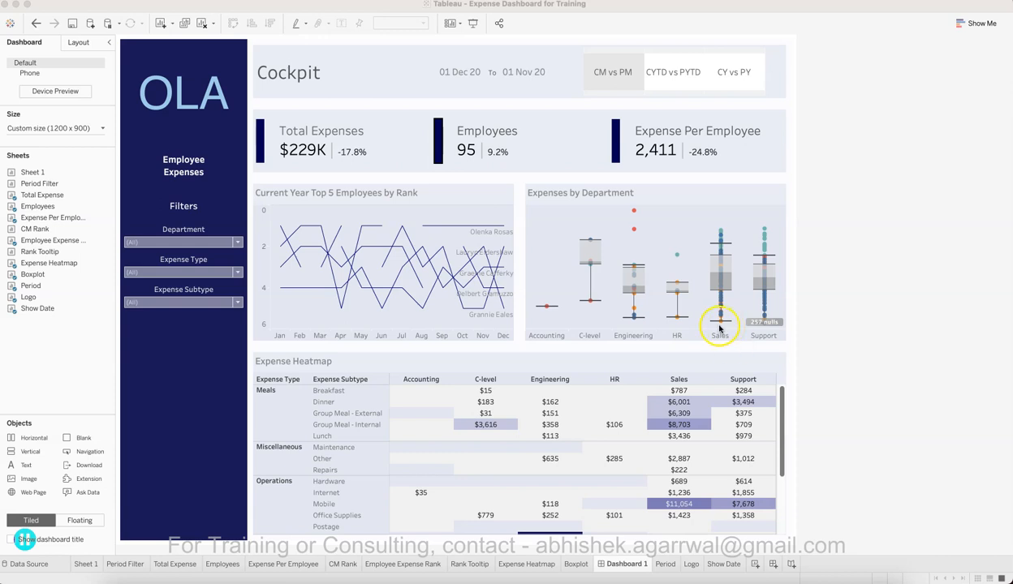
pyautogui.click(191, 242)
pyautogui.click(191, 268)
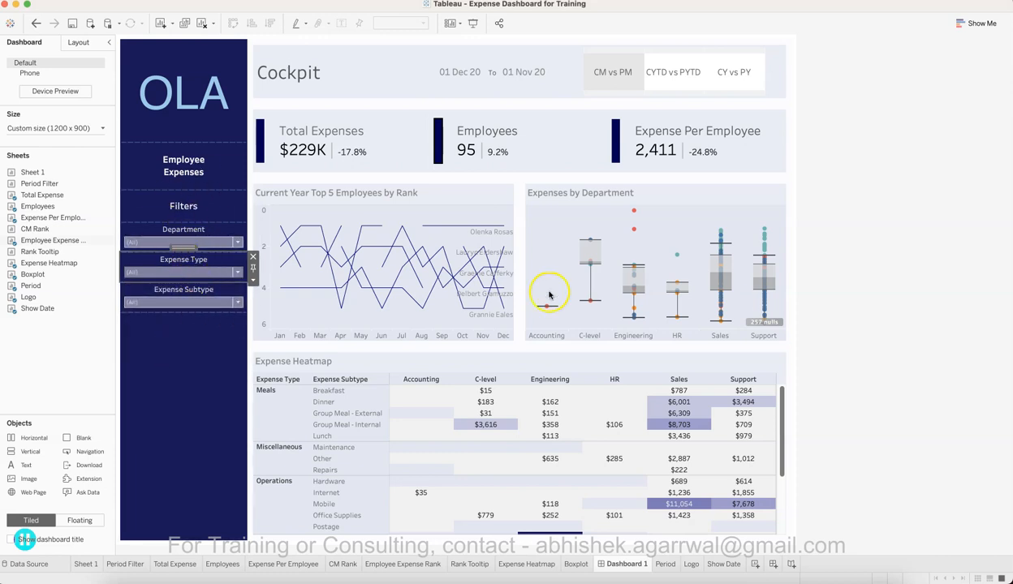
pyautogui.click(853, 334)
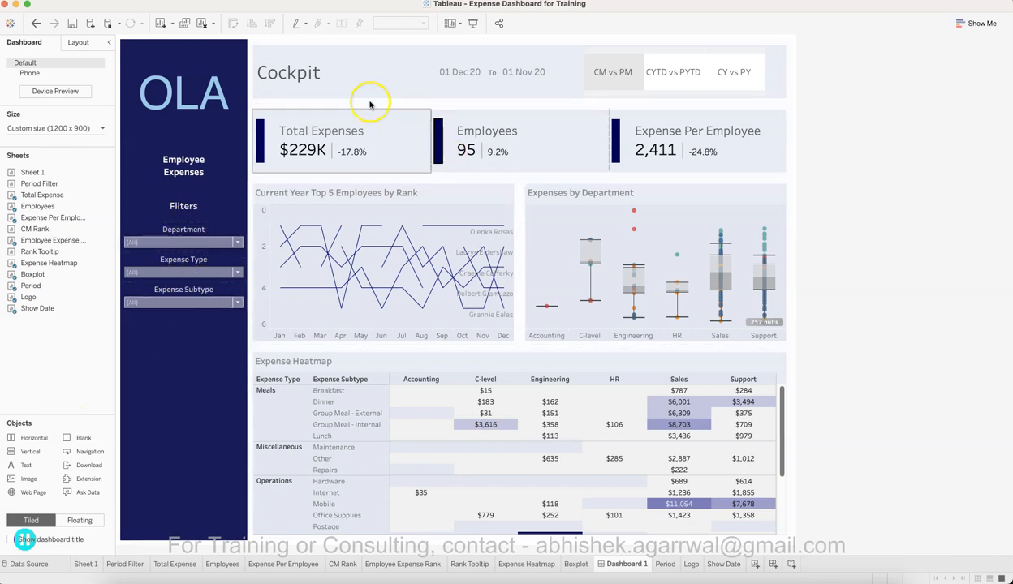
# Compare the dashboard for the CYTD vs PYTD and CY vs PY periods, and return to CM vs PM
pyautogui.moveTo(472, 88)
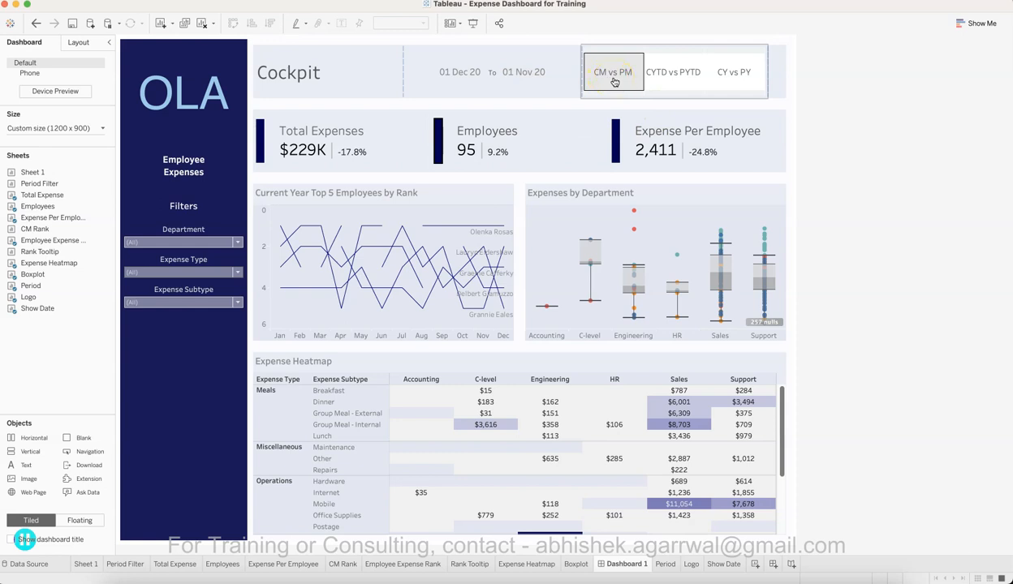
pyautogui.click(672, 82)
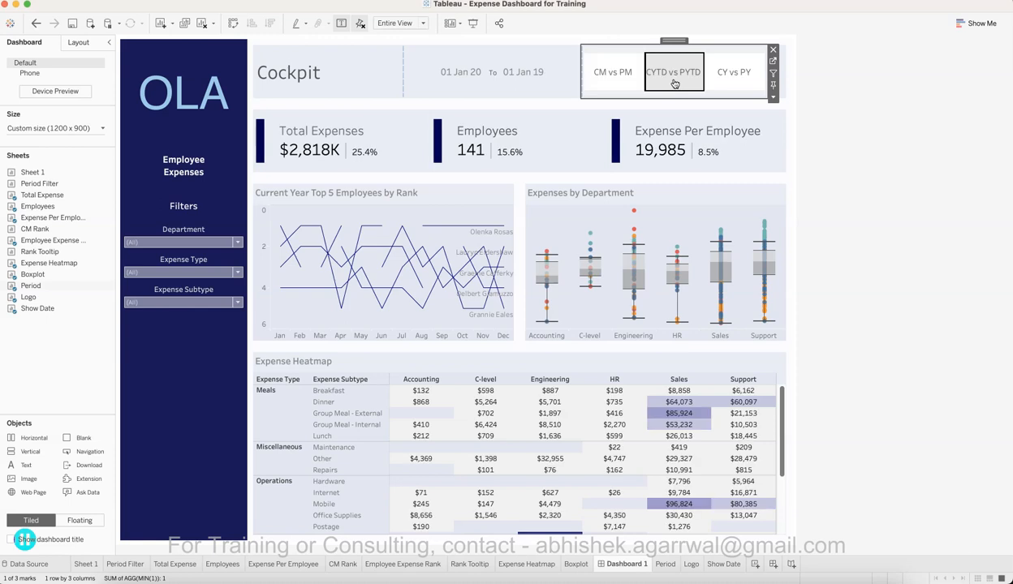
pyautogui.moveTo(550, 80)
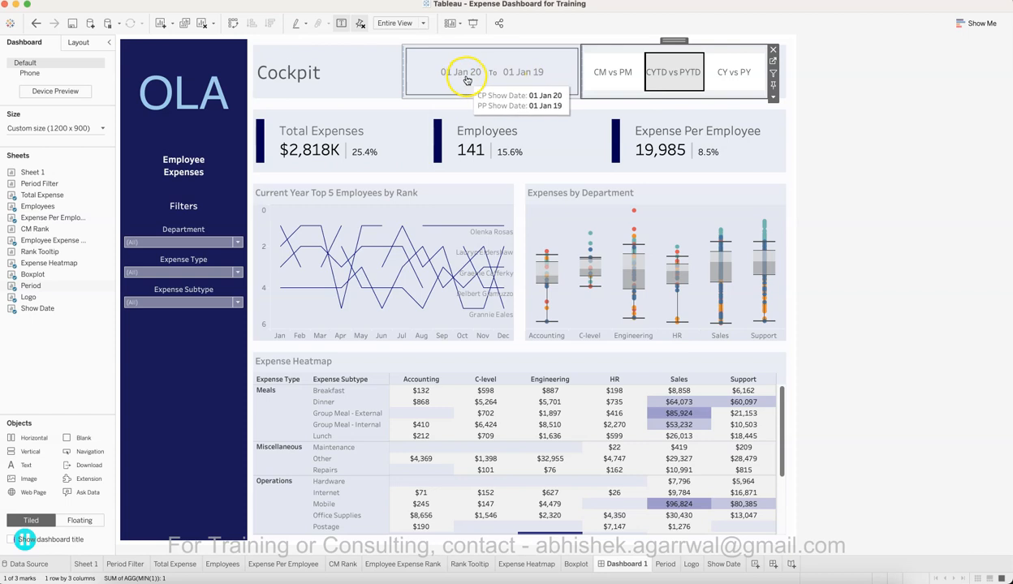
pyautogui.click(741, 81)
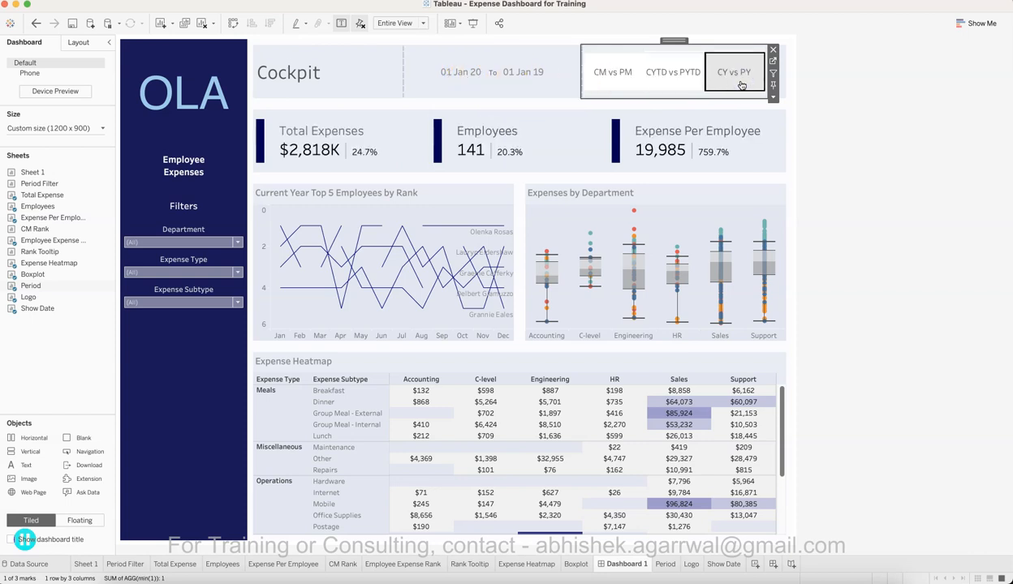
pyautogui.click(660, 73)
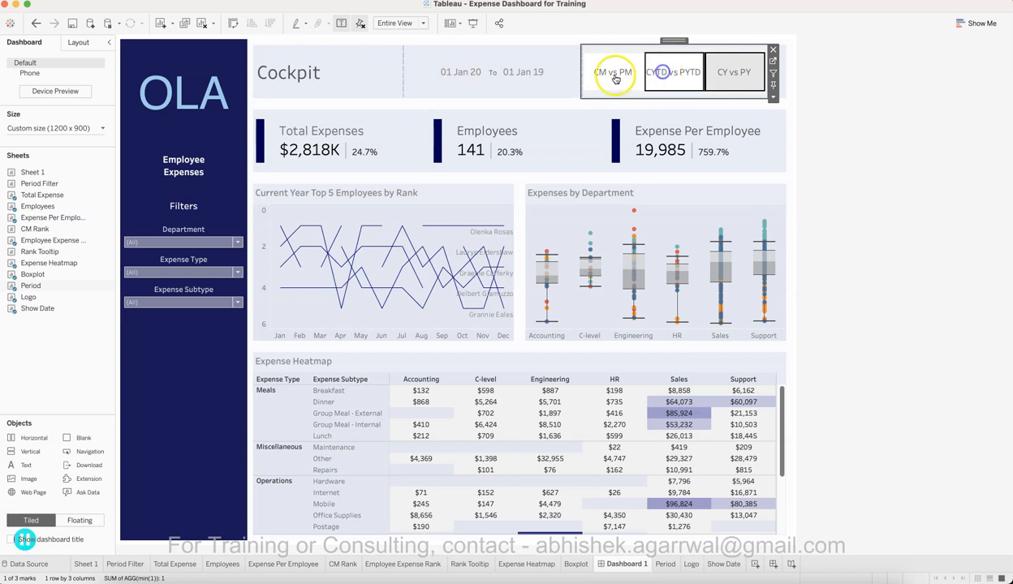
pyautogui.click(614, 77)
pyautogui.click(608, 79)
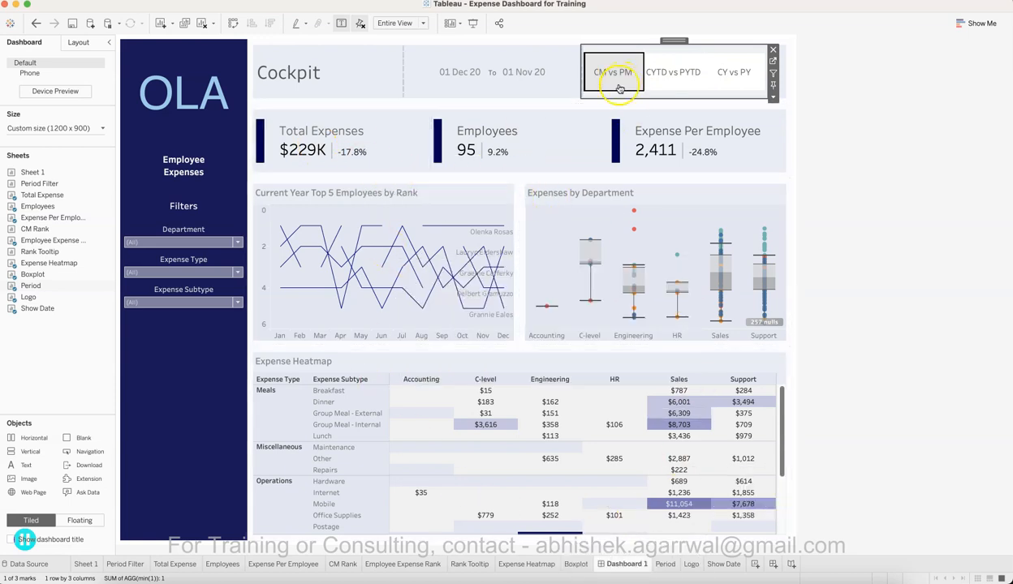
# Examine the details of the Total Expenses, Employees and Expense Per Employee KPI cards
pyautogui.moveTo(312, 149)
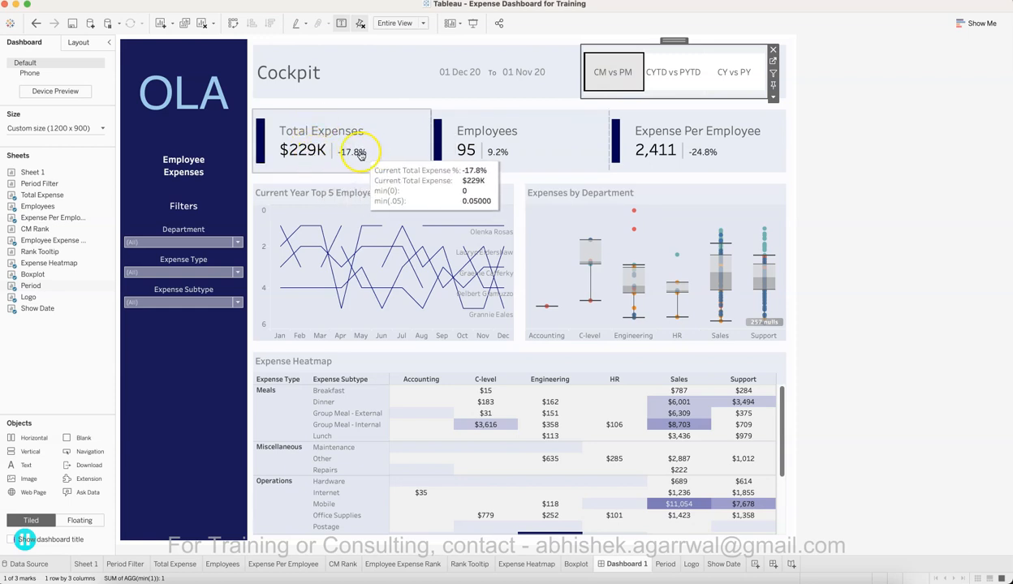
pyautogui.moveTo(497, 136)
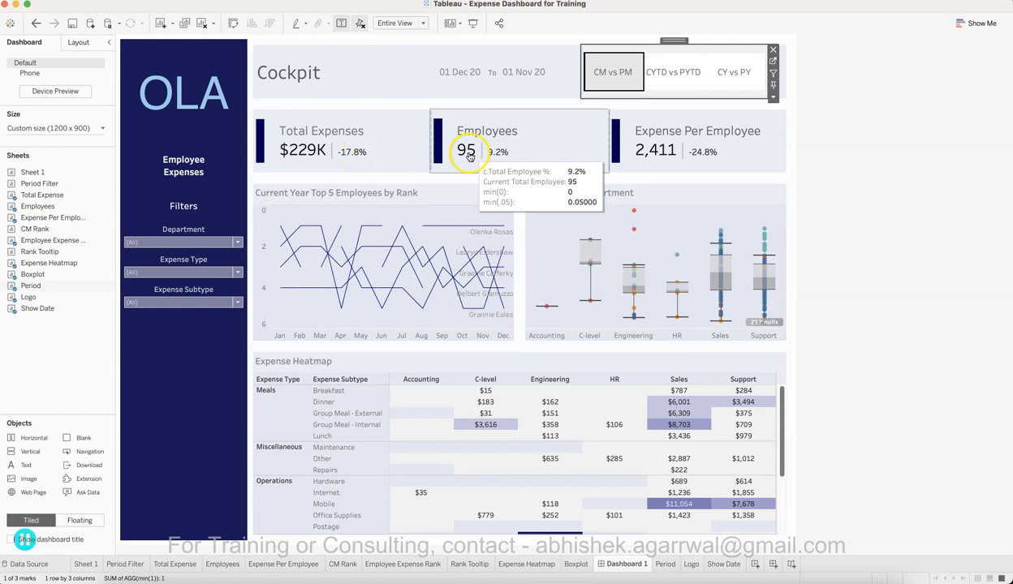
pyautogui.moveTo(679, 154)
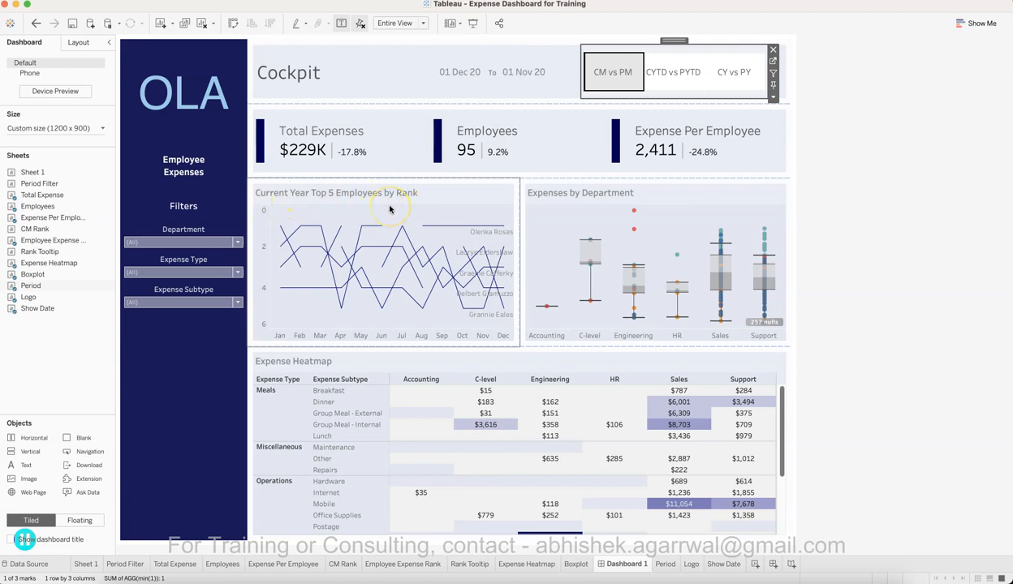
# Inspect the expense breakdown tooltips of the top-ranked employees in the Current Year Top 5 Employees by Rank chart
pyautogui.moveTo(491, 229)
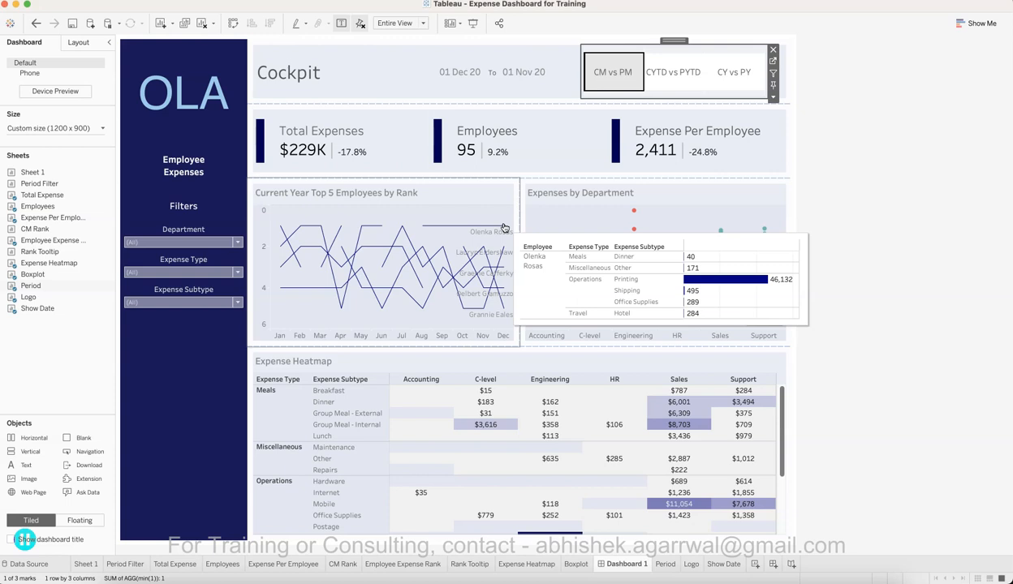
pyautogui.click(503, 252)
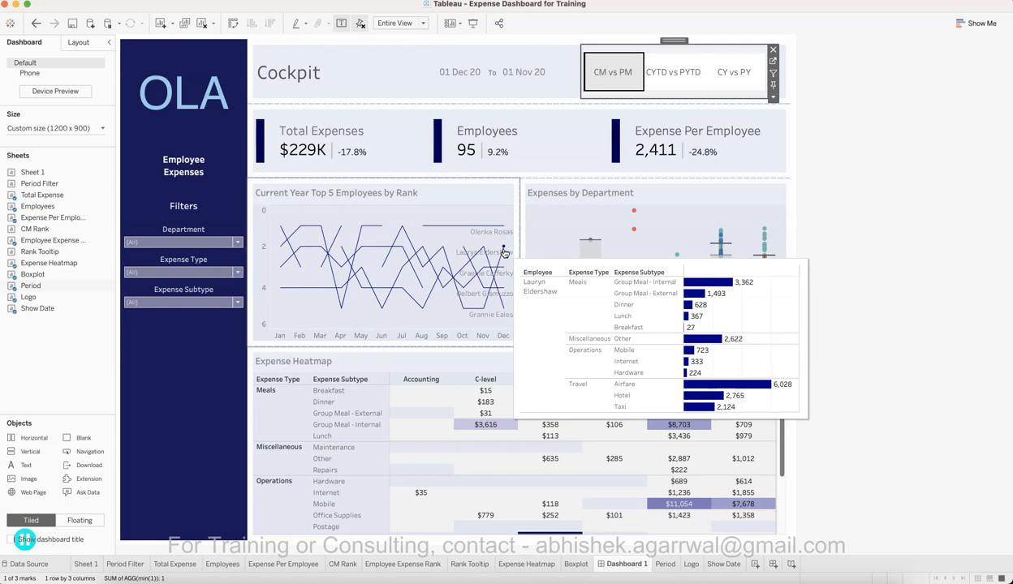
pyautogui.moveTo(505, 272)
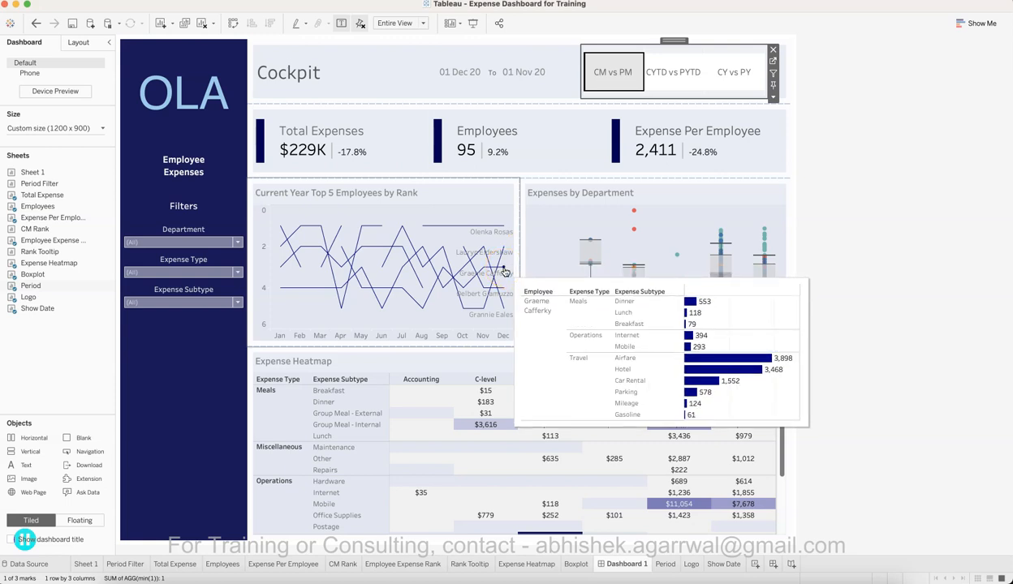
pyautogui.moveTo(461, 314)
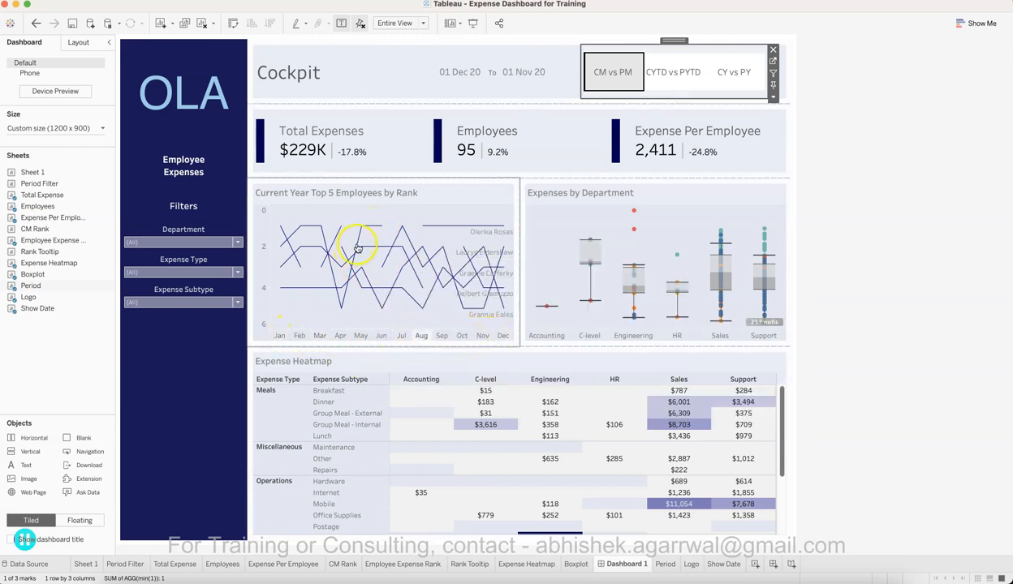
pyautogui.moveTo(378, 226)
pyautogui.moveTo(280, 227)
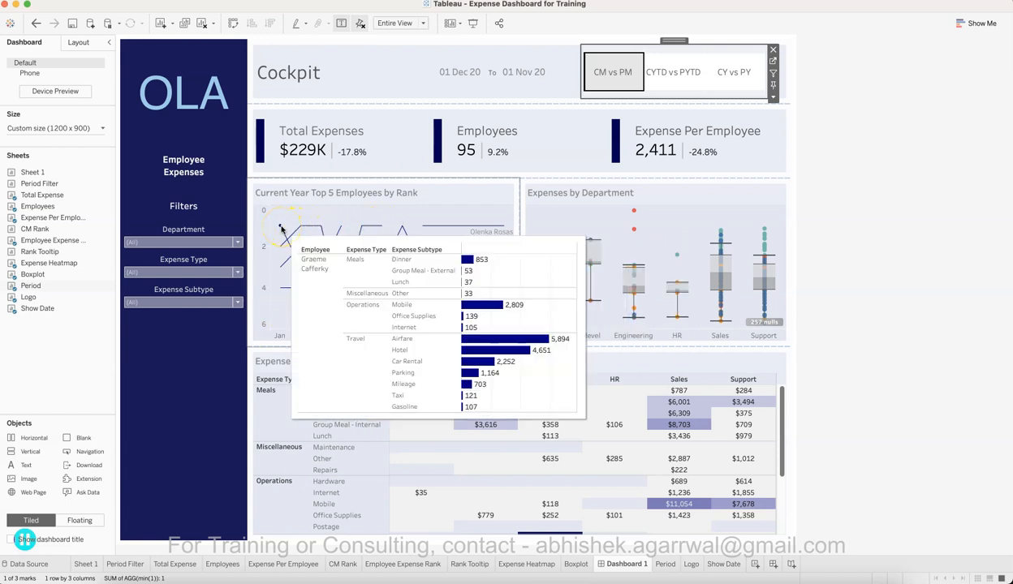
pyautogui.moveTo(479, 295)
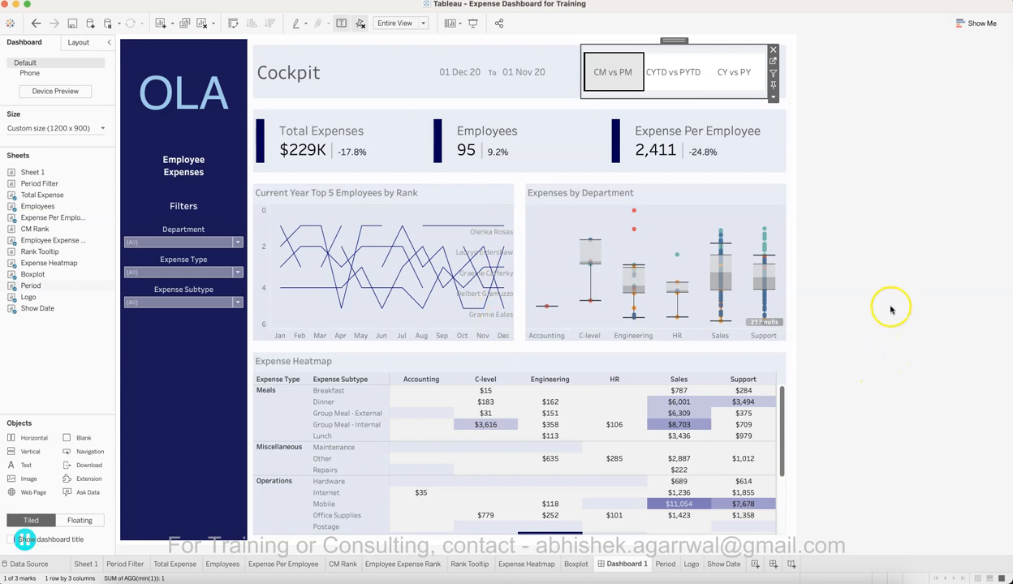
# Examine the Engineering outliers and the whisker, hinge and median details across departments in the Expenses by Department box plot
pyautogui.click(678, 220)
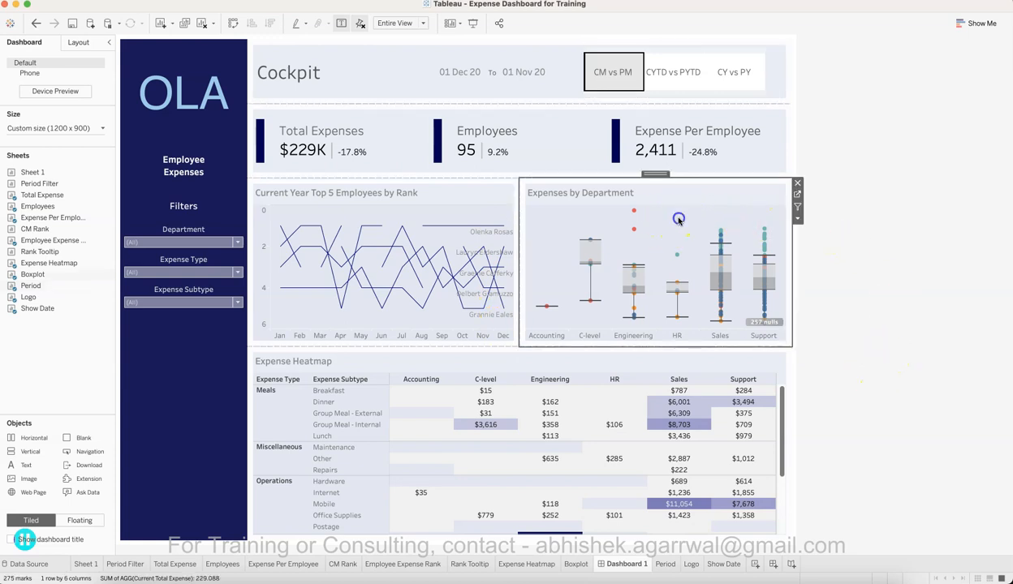
pyautogui.moveTo(635, 213)
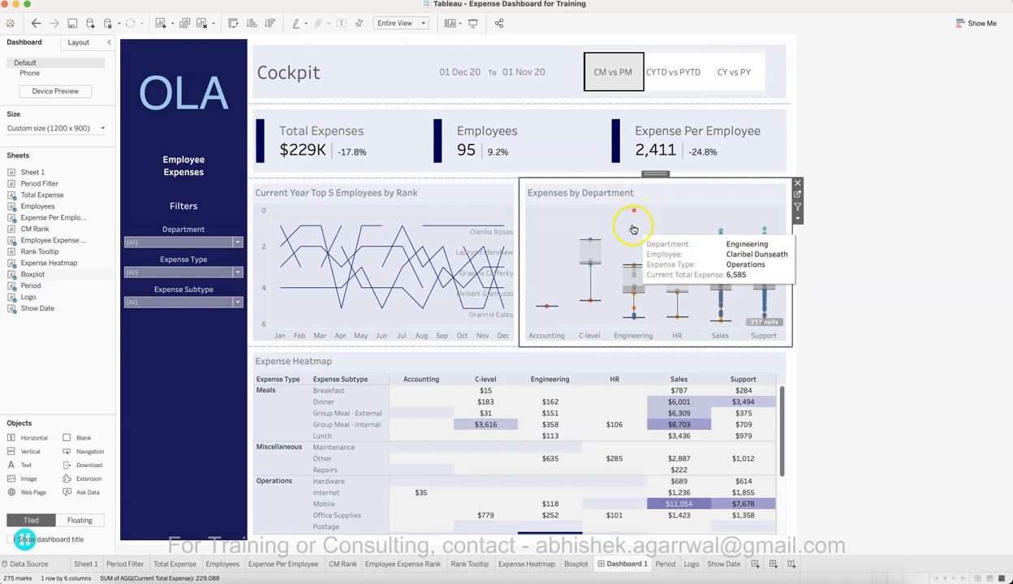
pyautogui.moveTo(636, 232)
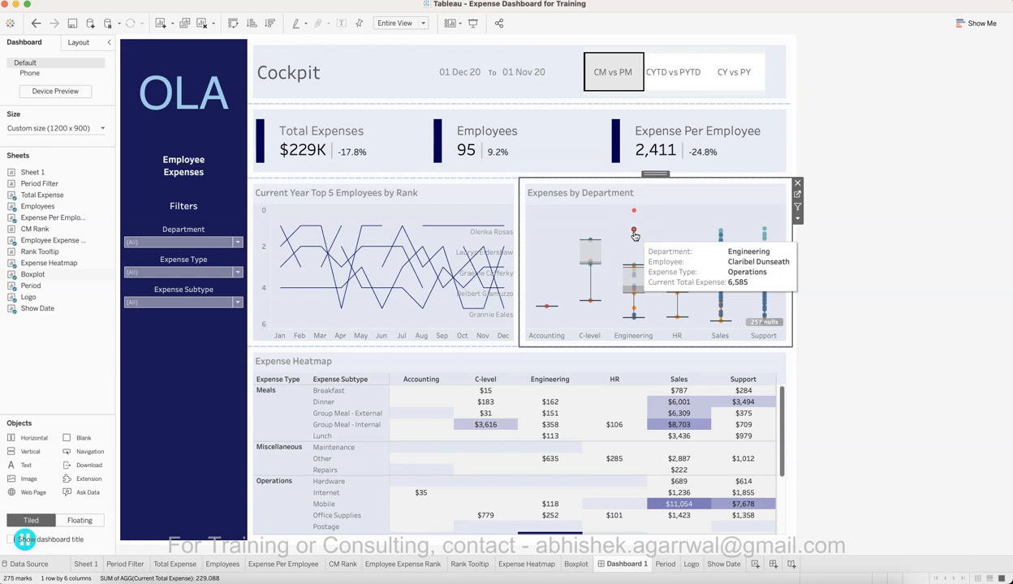
pyautogui.moveTo(499, 230)
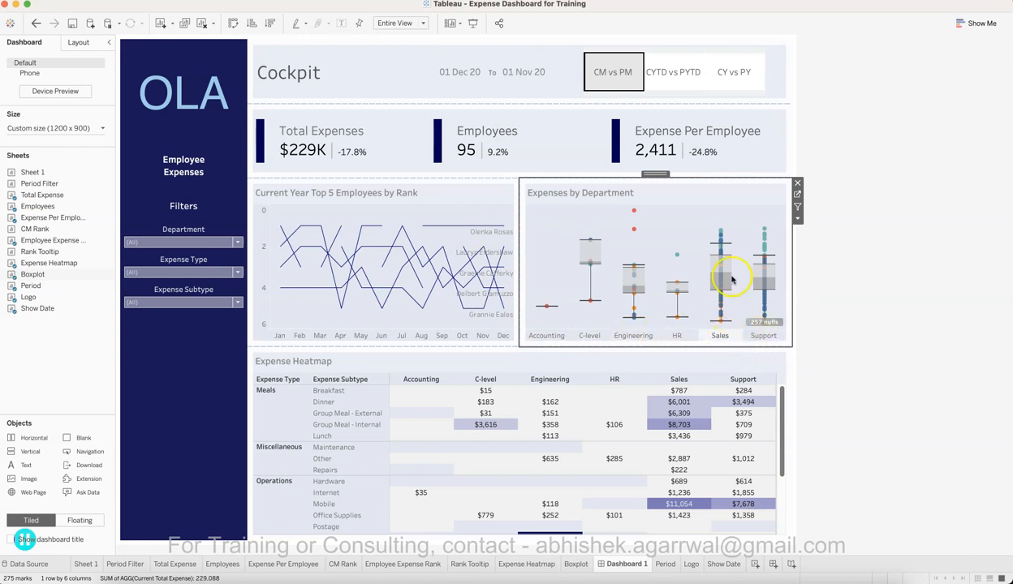
pyautogui.moveTo(721, 240)
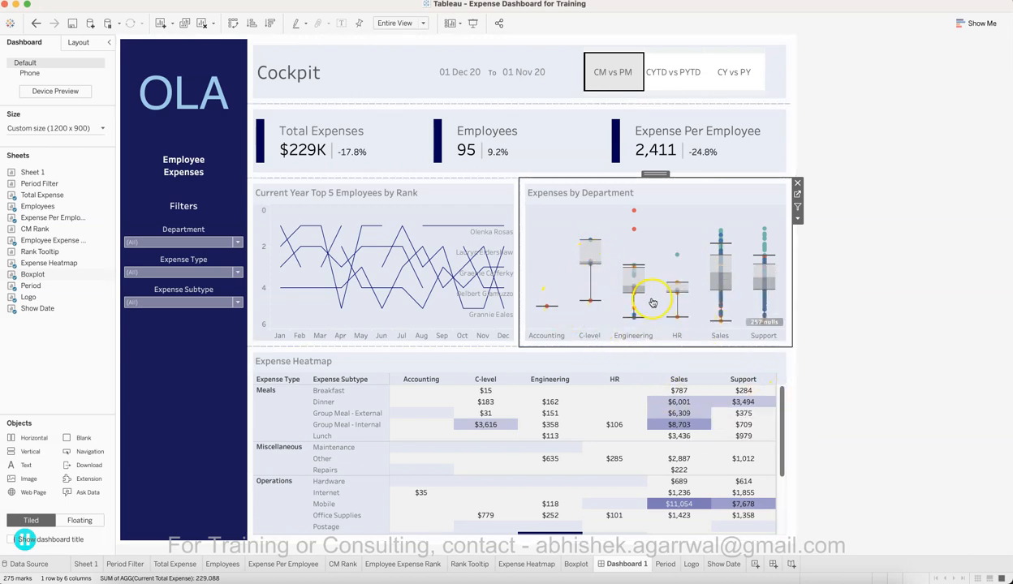
pyautogui.moveTo(663, 311)
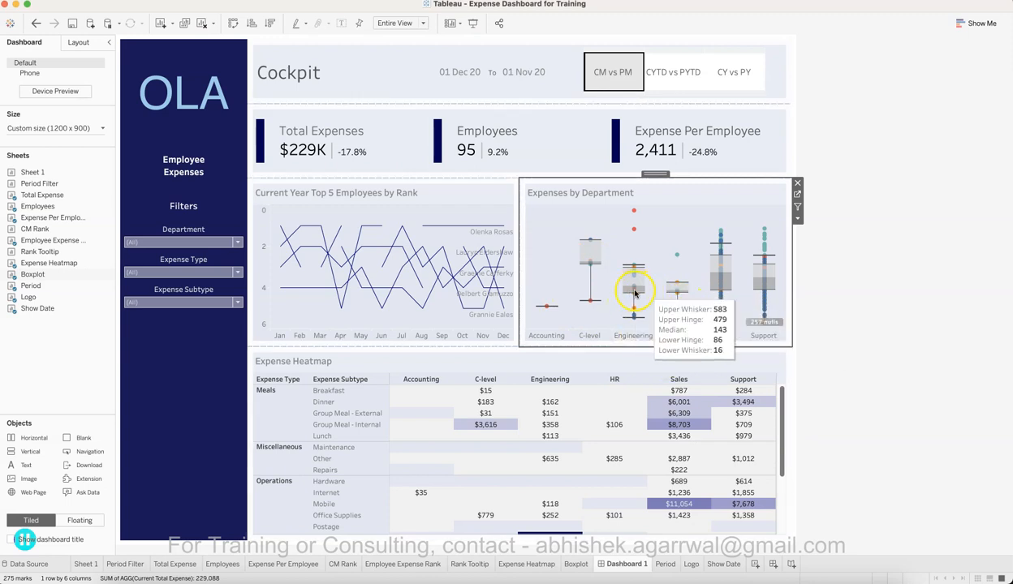
pyautogui.moveTo(596, 262)
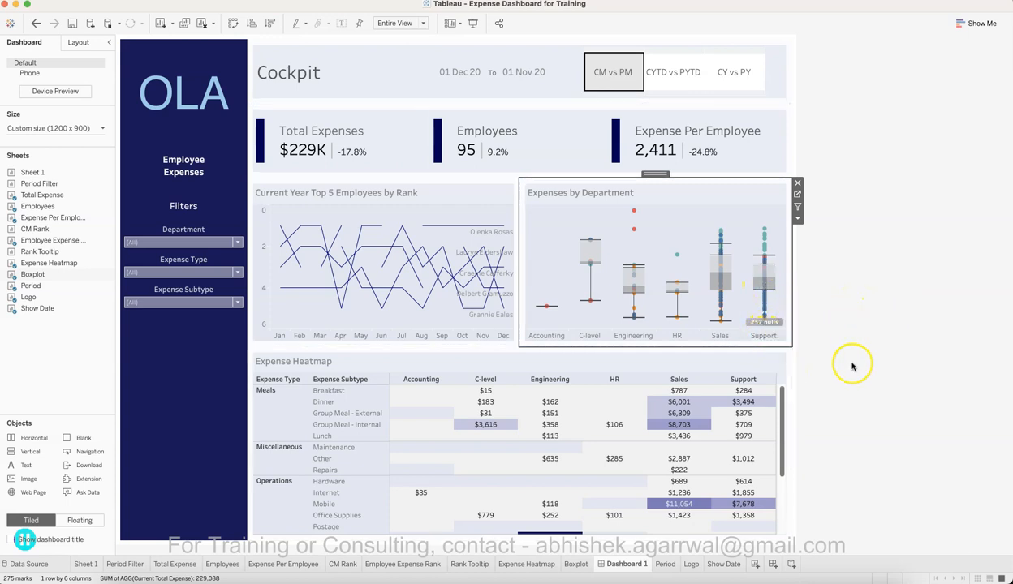
pyautogui.moveTo(767, 282)
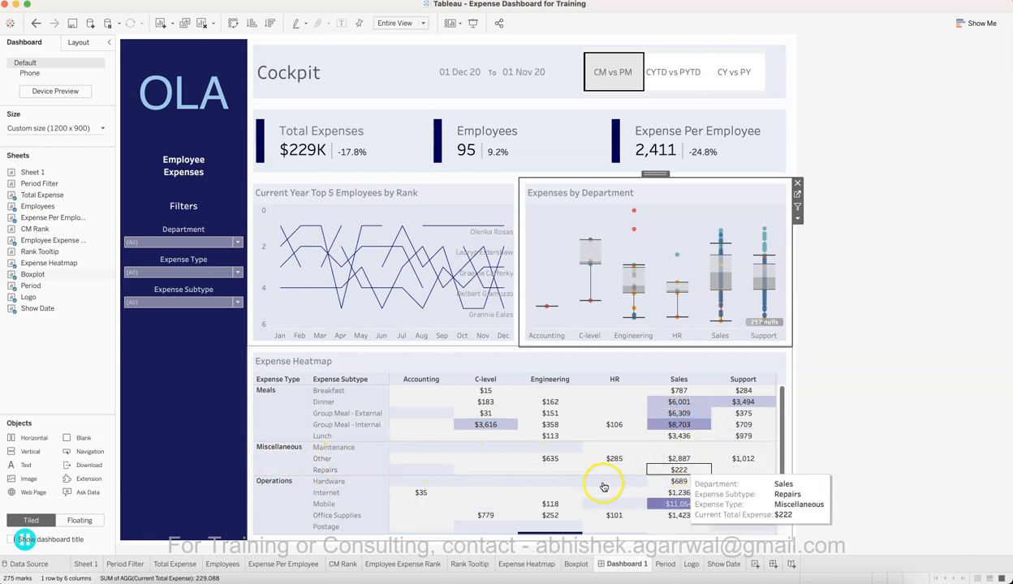
# Examine the Operations and Travel rows of the Expense Heatmap, including Engineering printing and the Sales and Support airfare cells
pyautogui.scroll(-5, 592, 472)
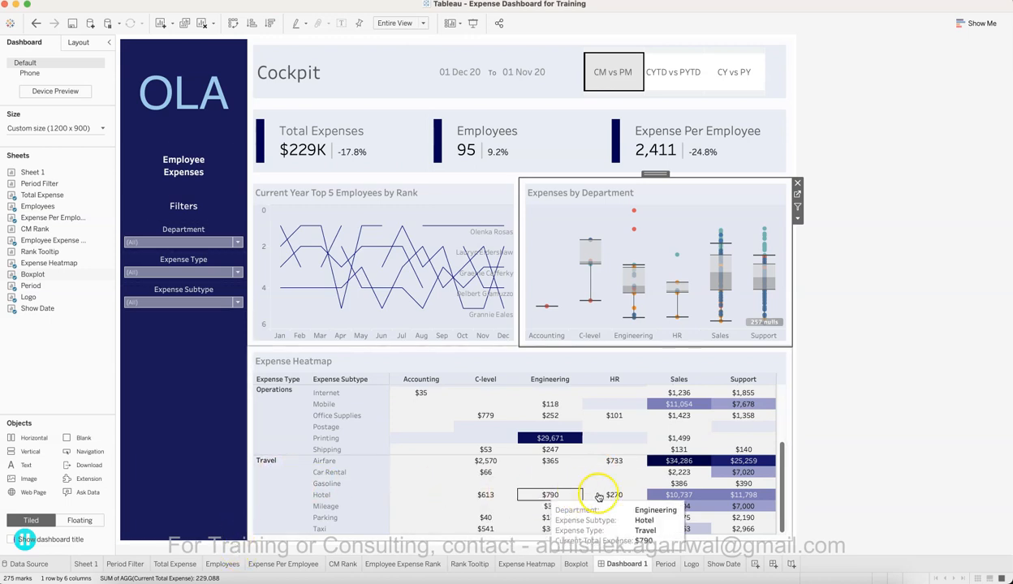
pyautogui.moveTo(614, 495)
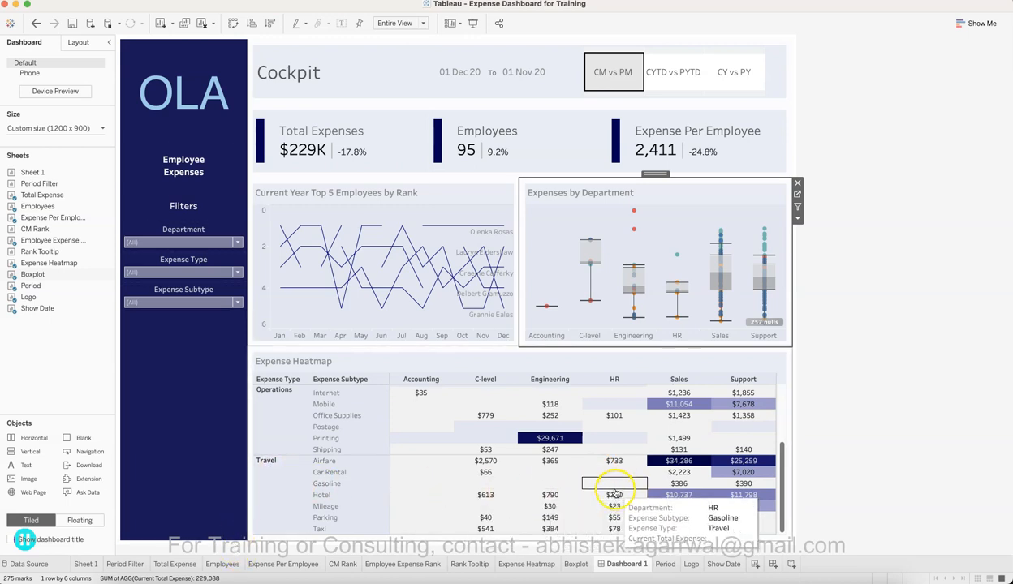
pyautogui.moveTo(542, 450)
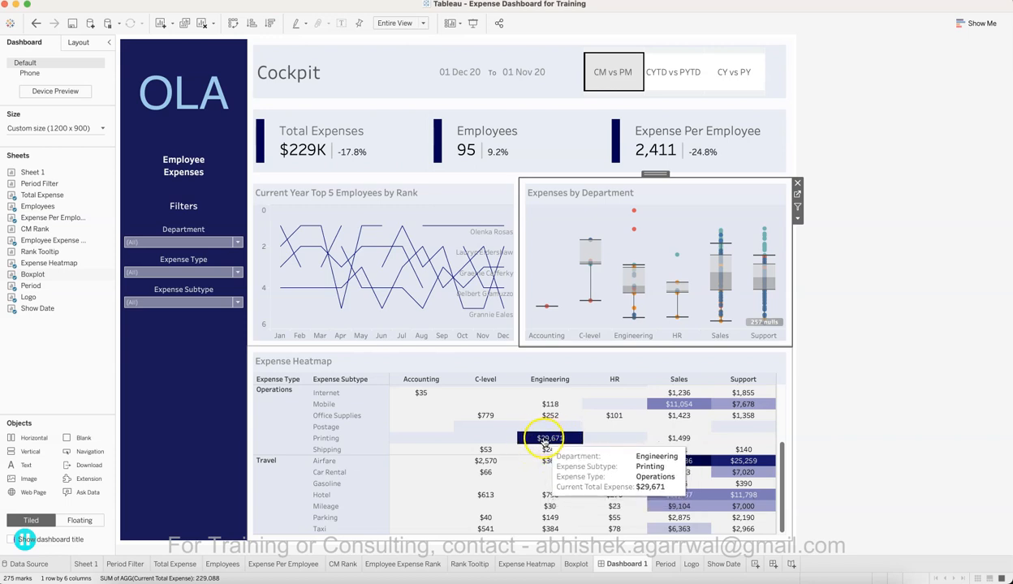
pyautogui.moveTo(680, 472)
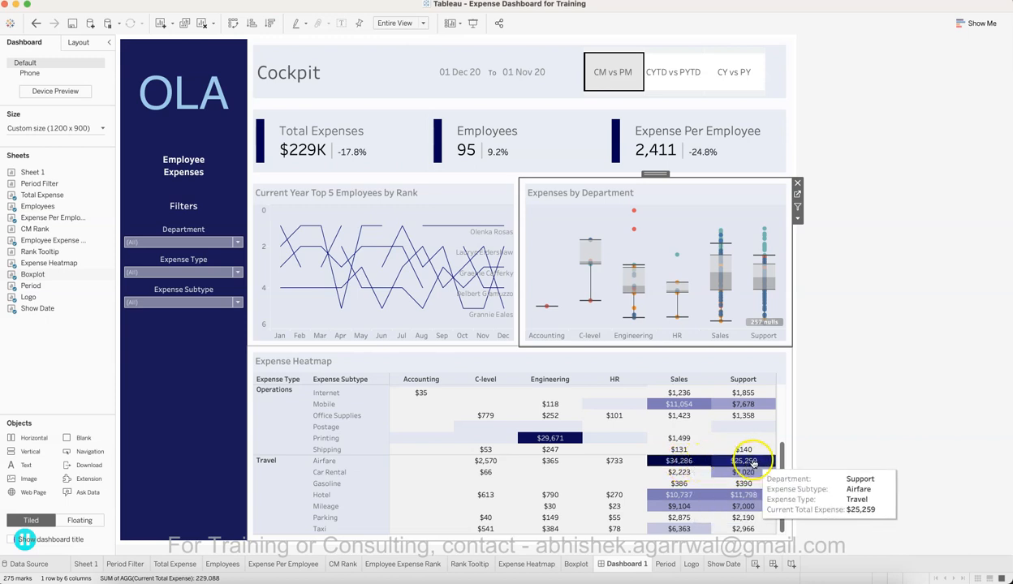
pyautogui.scroll(5, 653, 475)
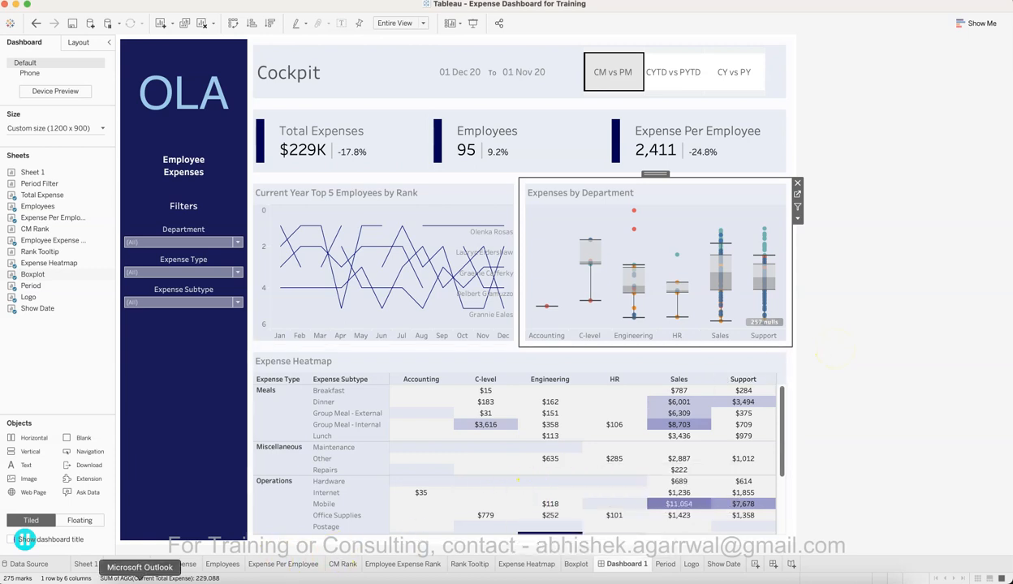
# Review the date calculation values in Sheet 1 and the period options in the Period Filter worksheet
pyautogui.click(88, 564)
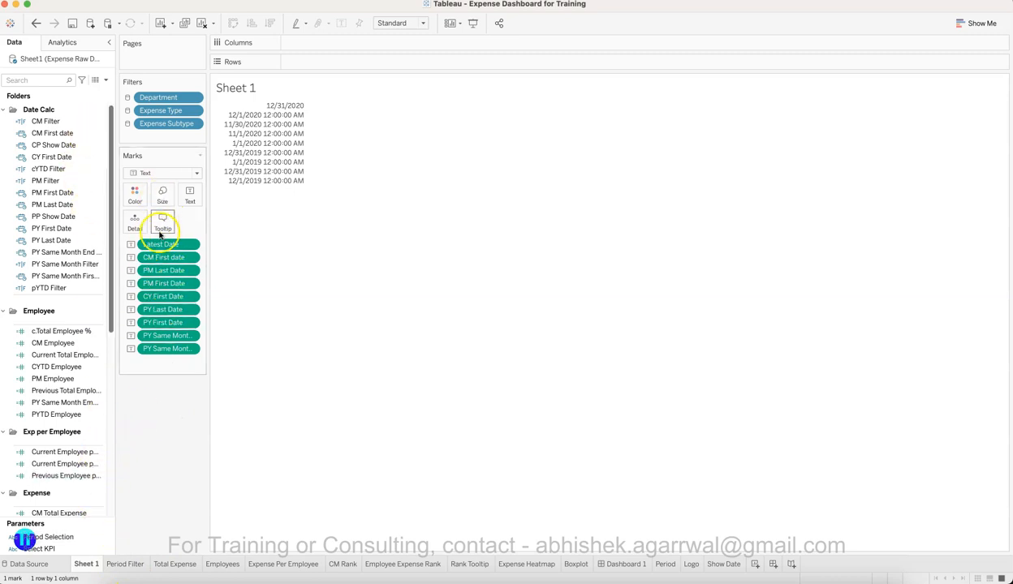
pyautogui.moveTo(256, 133)
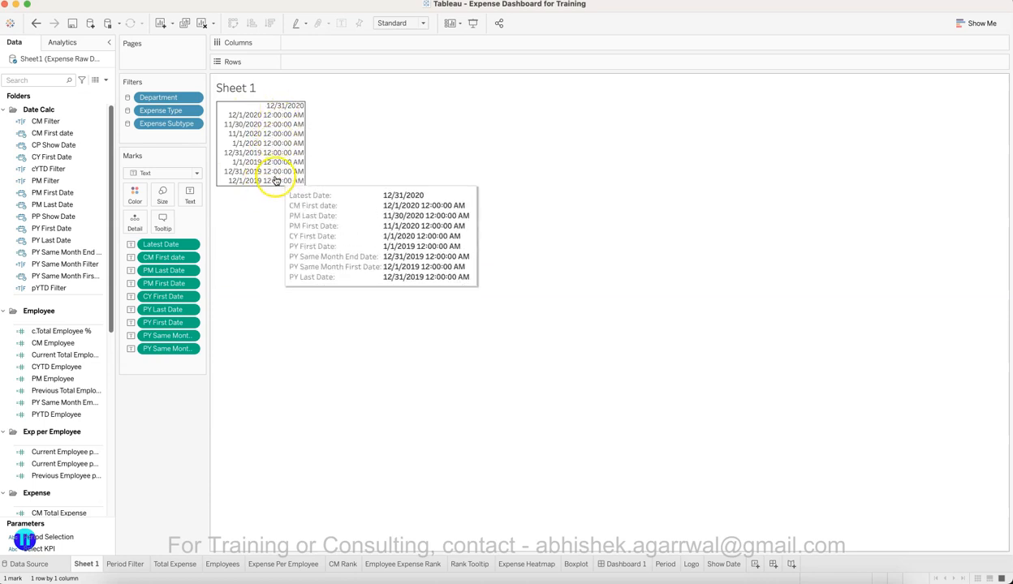
pyautogui.click(135, 566)
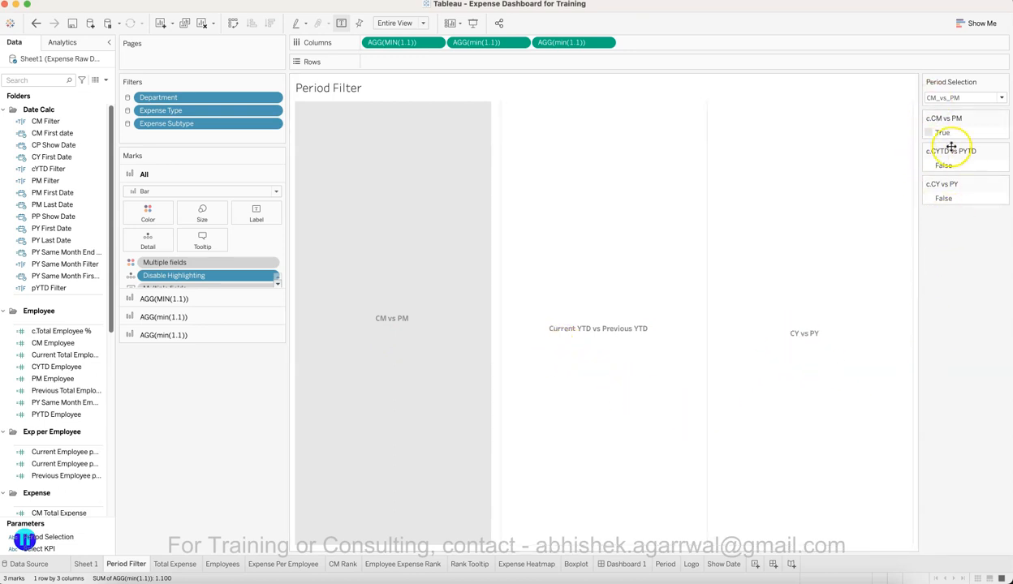
# Review the Total Expense, Employees and Expense Per Employee KPI worksheets
pyautogui.click(185, 563)
pyautogui.click(218, 566)
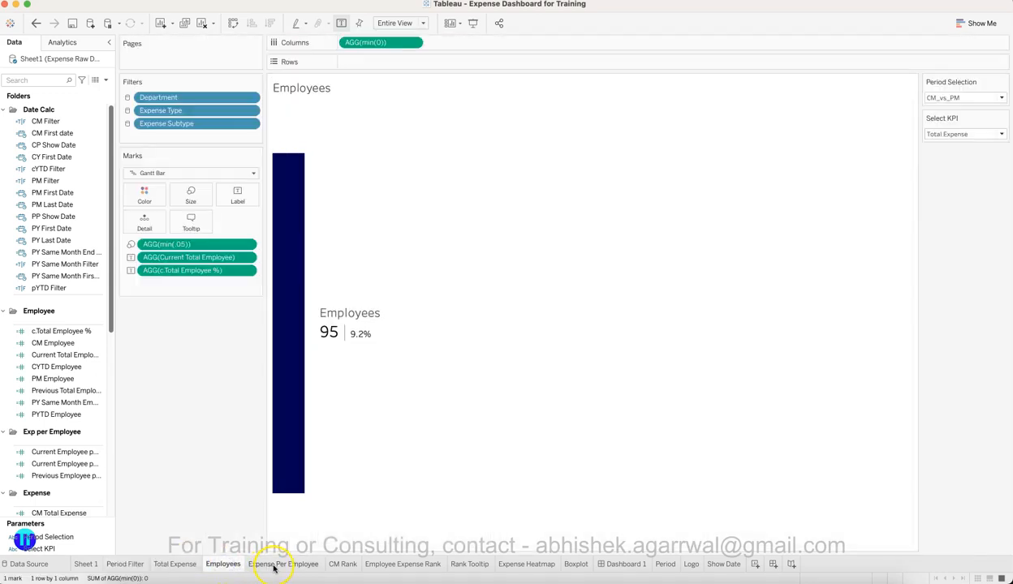
pyautogui.click(272, 564)
pyautogui.click(335, 565)
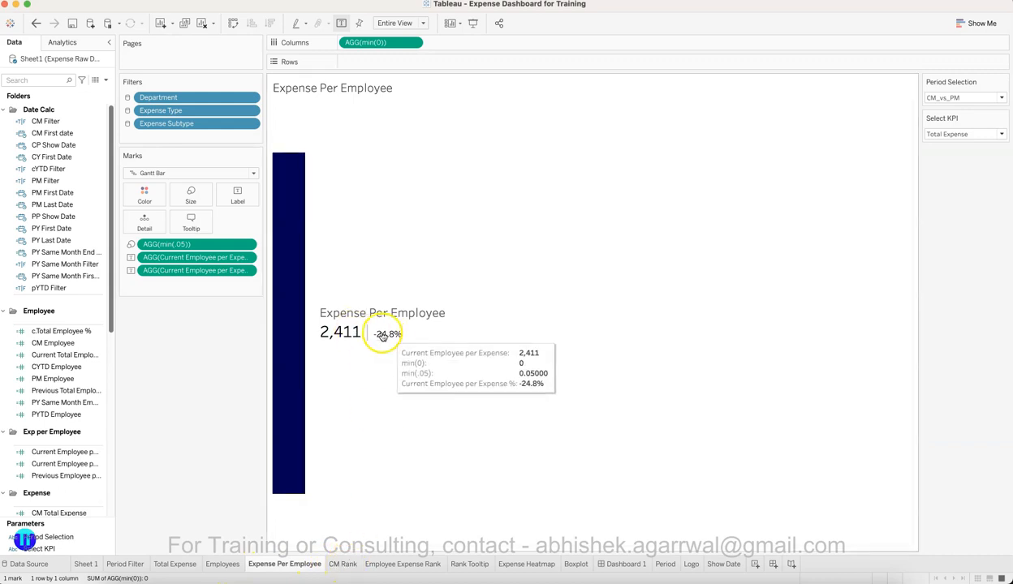
# Review the ranking worksheets: CM Rank, Employee Expense Rank and Rank Tooltip
pyautogui.click(353, 566)
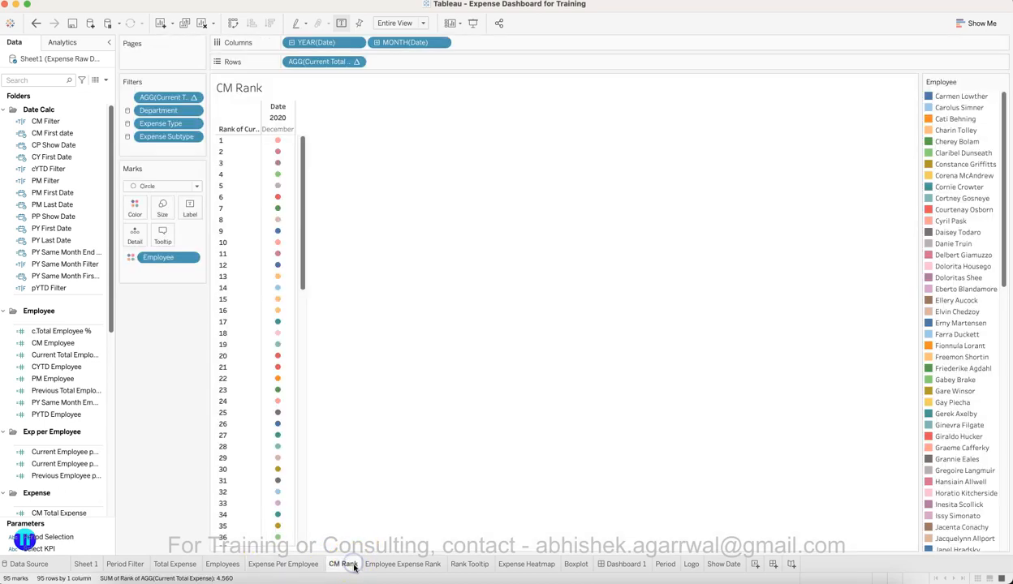
pyautogui.click(405, 566)
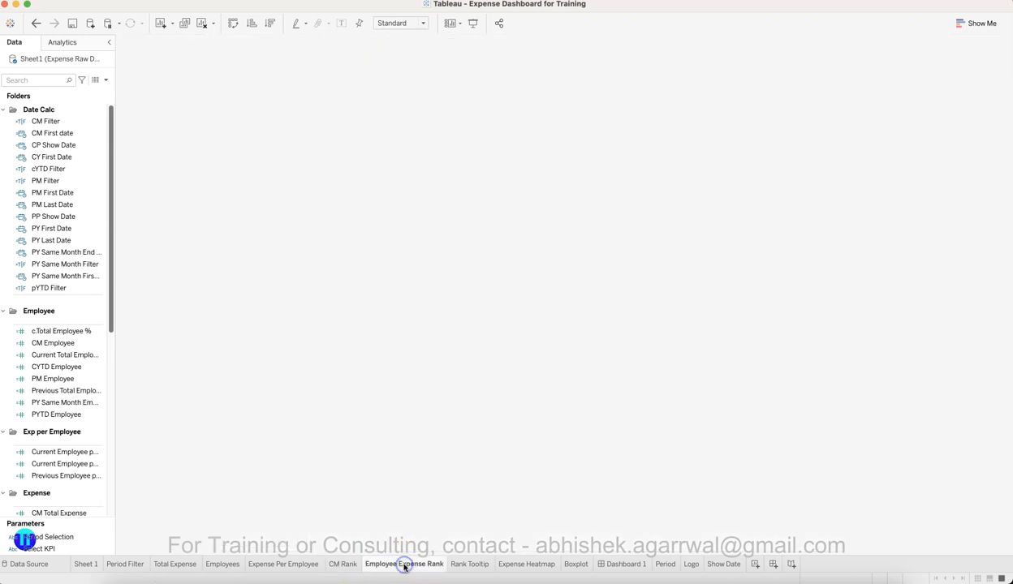
pyautogui.click(488, 566)
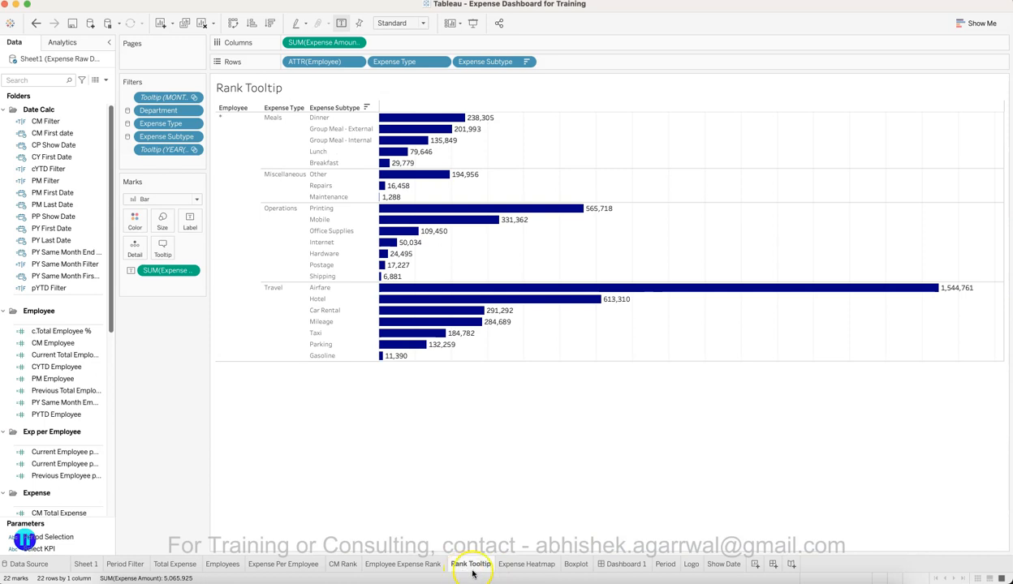
# Examine the Expense Heatmap and Boxplot worksheets, including the Sales car rental cell, and return to Dashboard 1
pyautogui.click(530, 566)
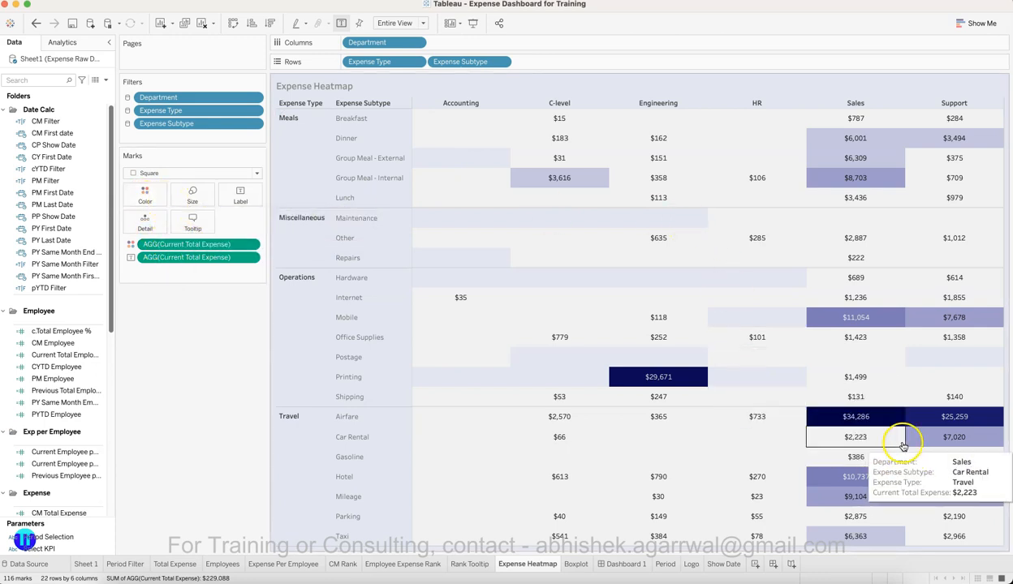
pyautogui.click(577, 566)
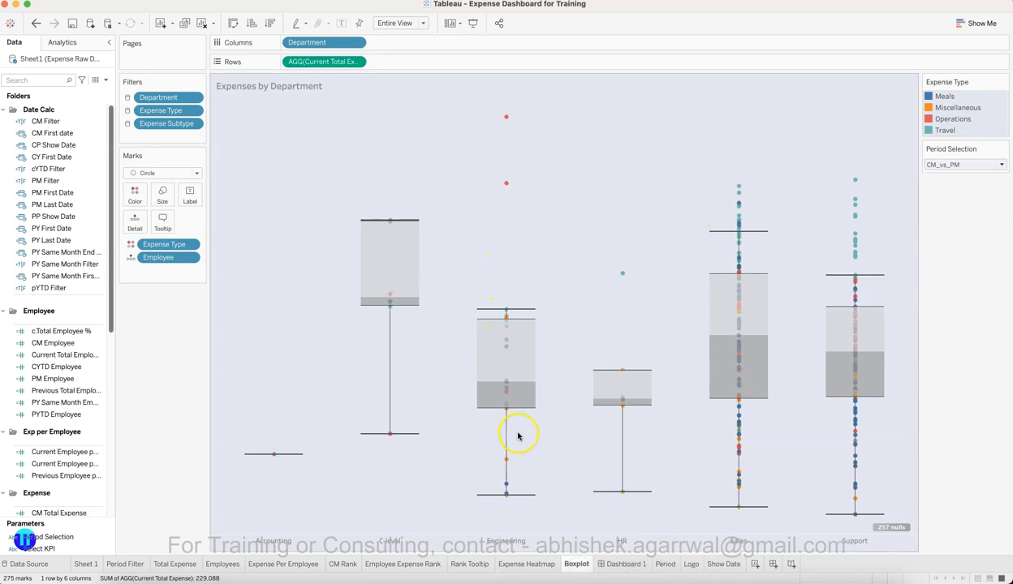
pyautogui.click(623, 564)
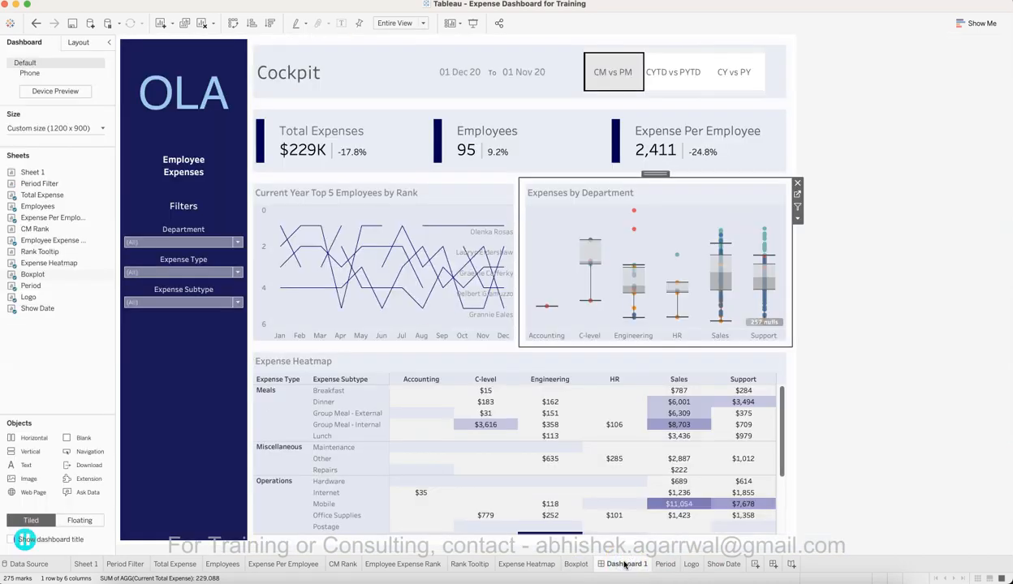
# Switch the period selection to CYTD vs PYTD in the Period worksheet and try the CY vs PY option
pyautogui.click(668, 565)
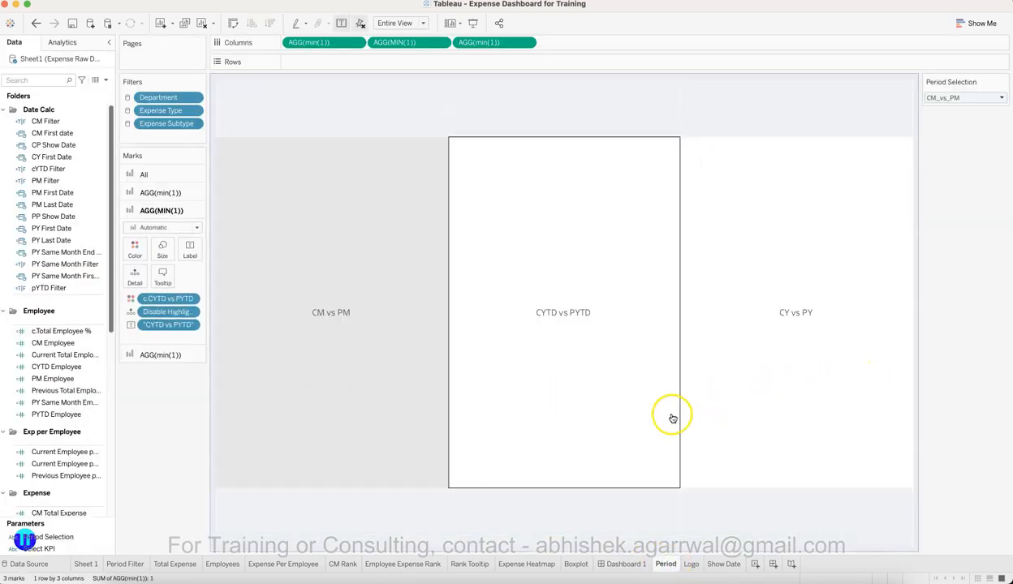
pyautogui.click(595, 400)
pyautogui.click(818, 365)
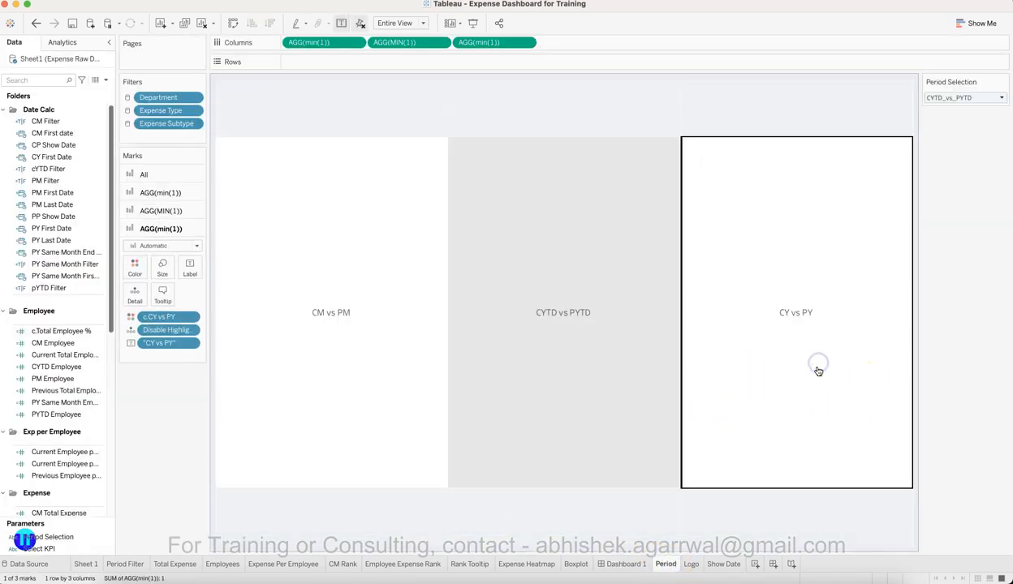
# Review the Logo worksheet and the comparison dates in Show Date, and return to Dashboard 1 to view the KPIs and period selector
pyautogui.click(690, 564)
pyautogui.click(723, 564)
pyautogui.click(574, 328)
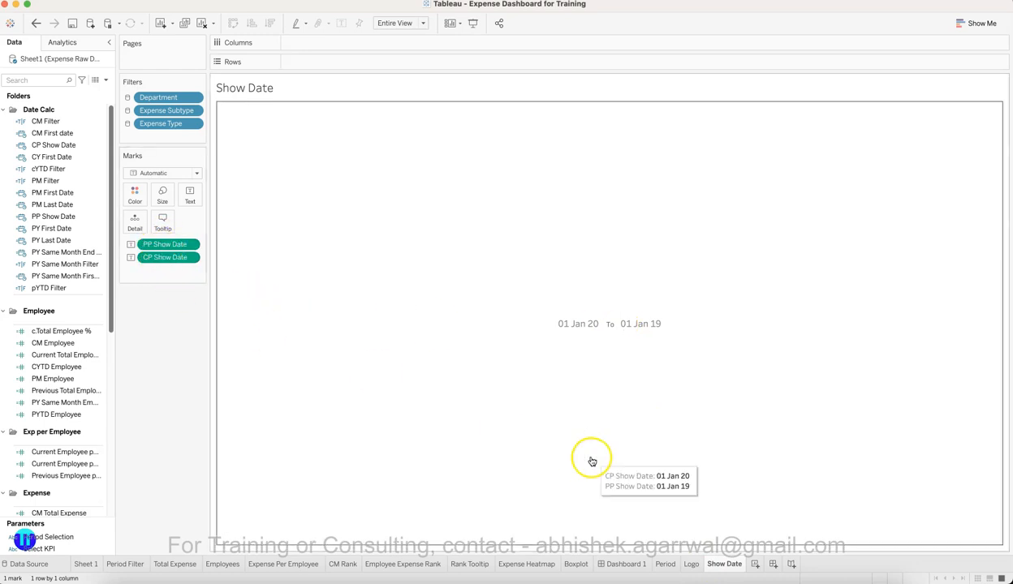
pyautogui.click(626, 565)
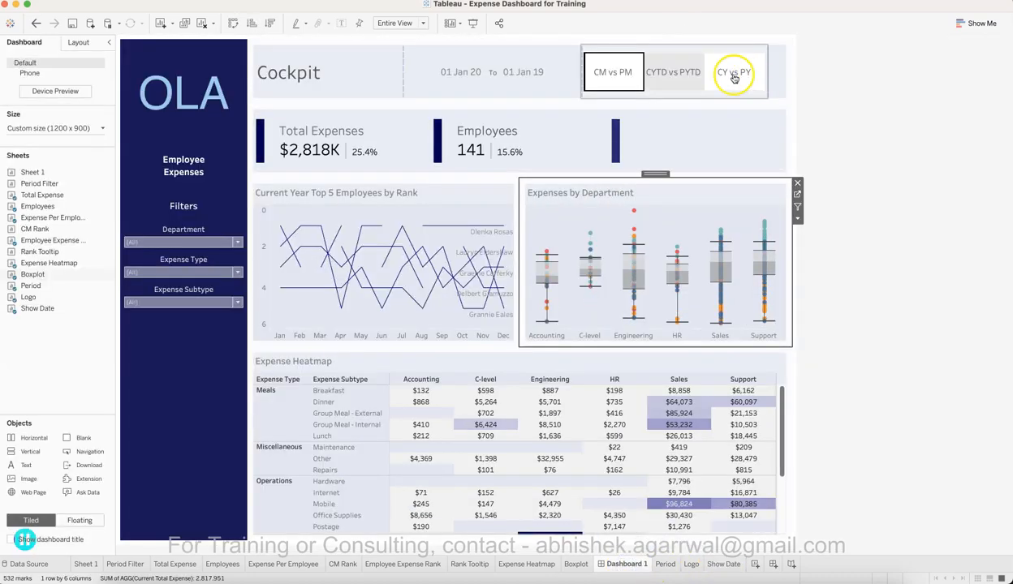
pyautogui.click(947, 121)
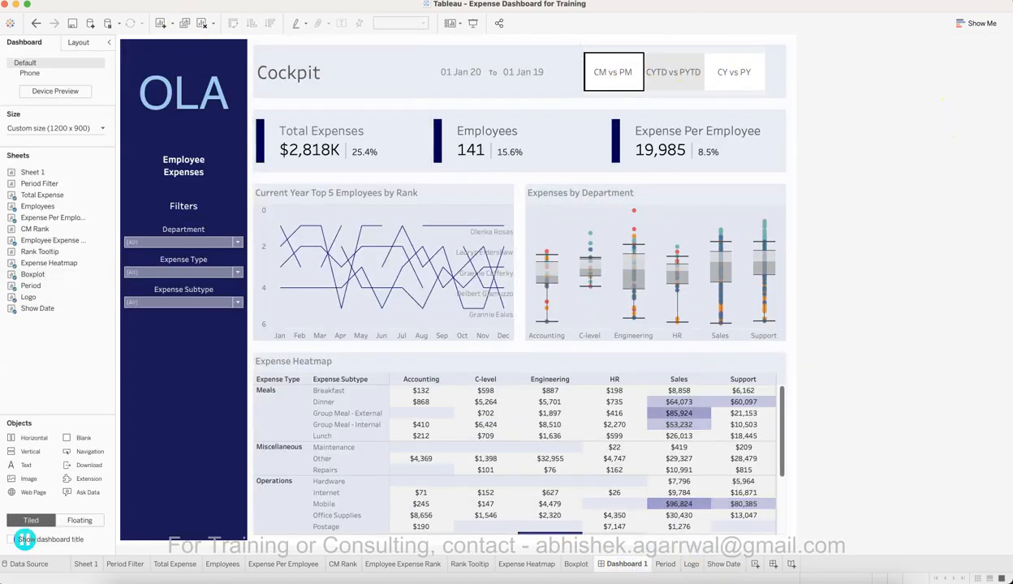